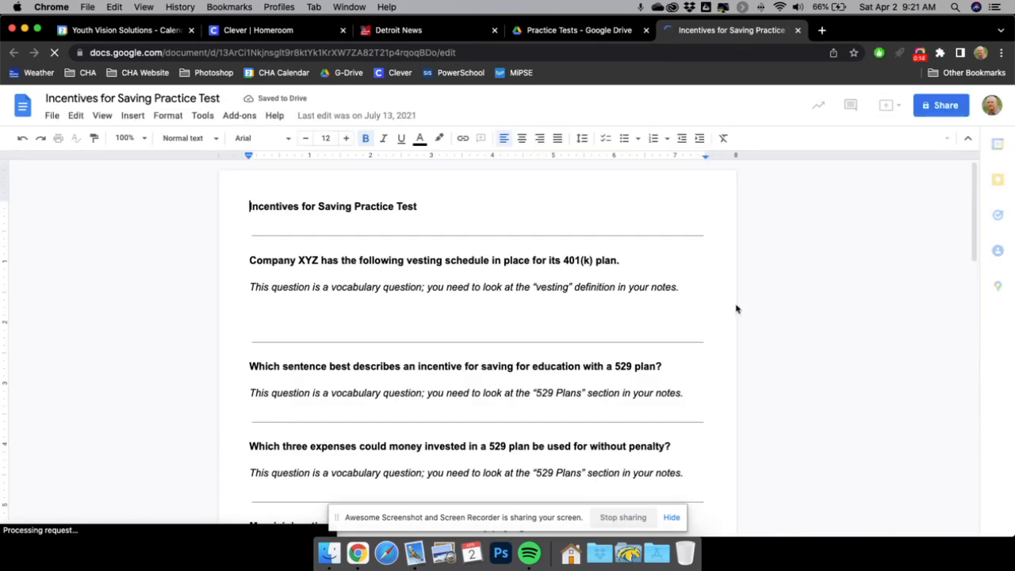
Open the practice test's sharing settings and add a pasted colleague from the suggestions.
left_click(938, 108)
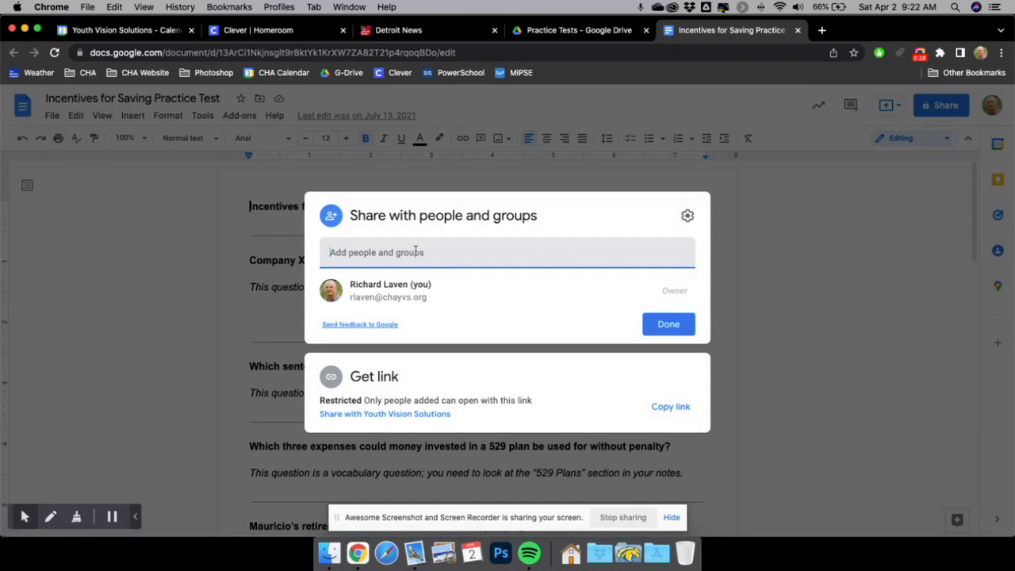
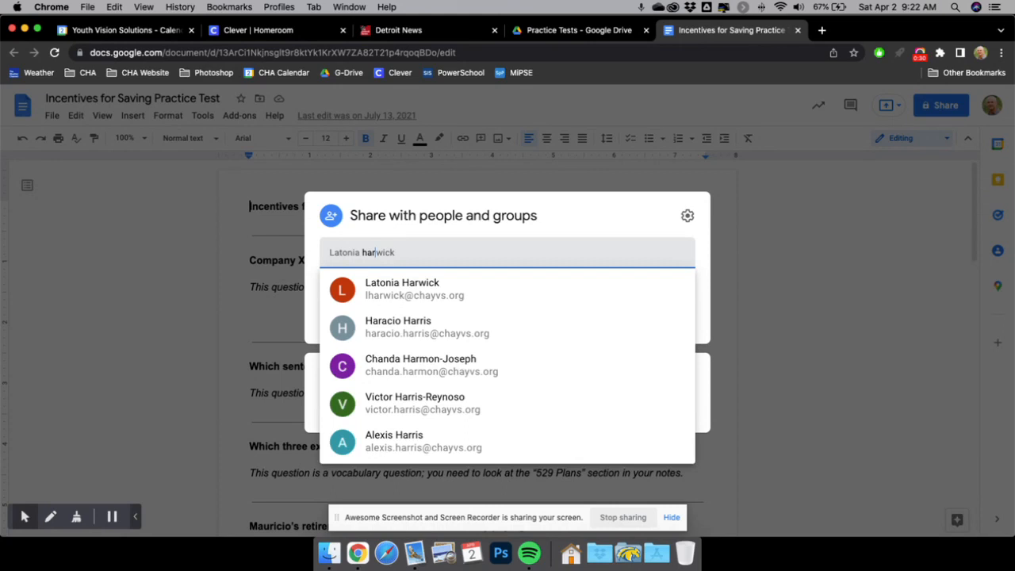
left_click(416, 286)
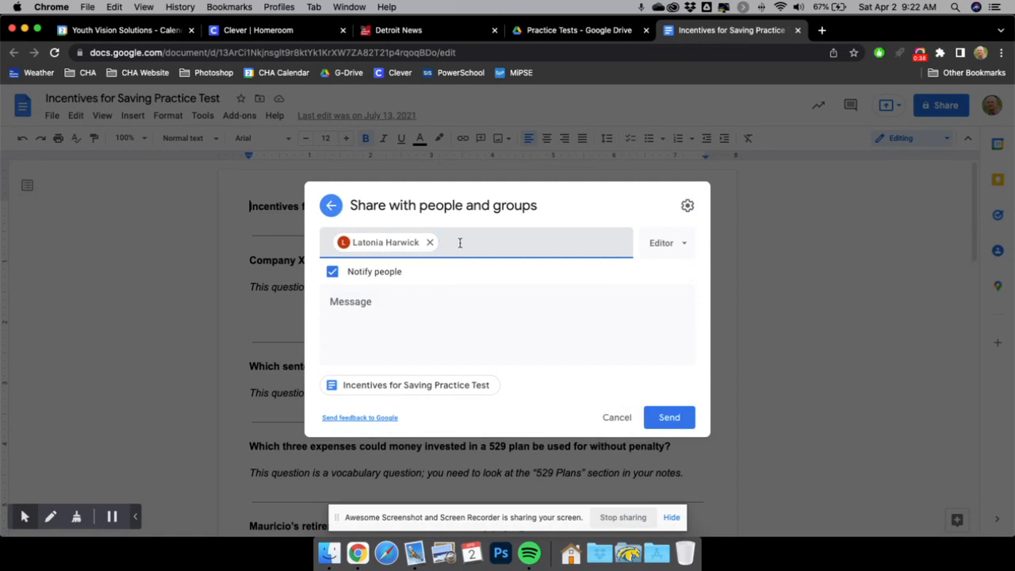
Try Viewer access for the colleague, then remove them so only the owner keeps access.
left_click(475, 310)
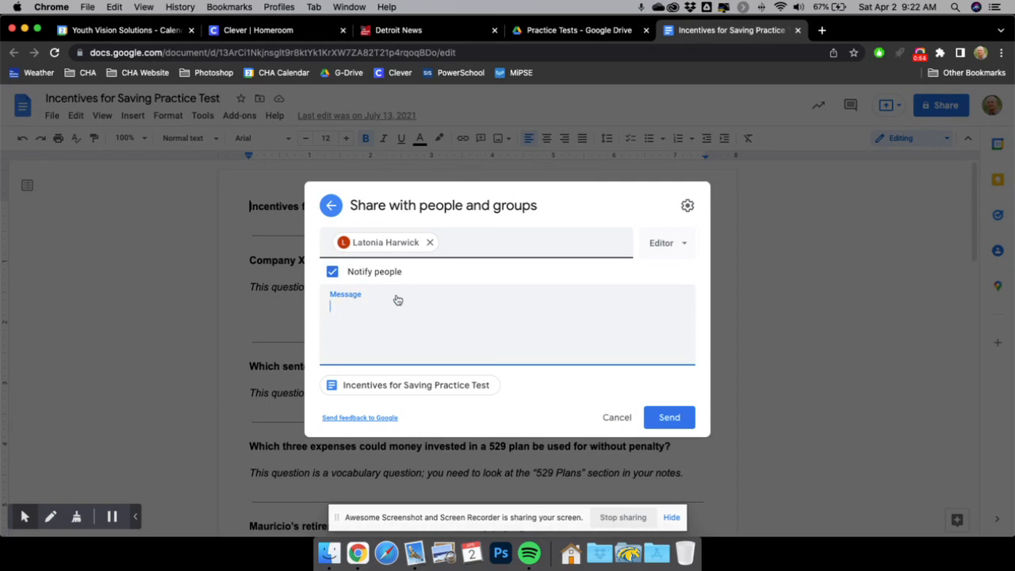
left_click(683, 248)
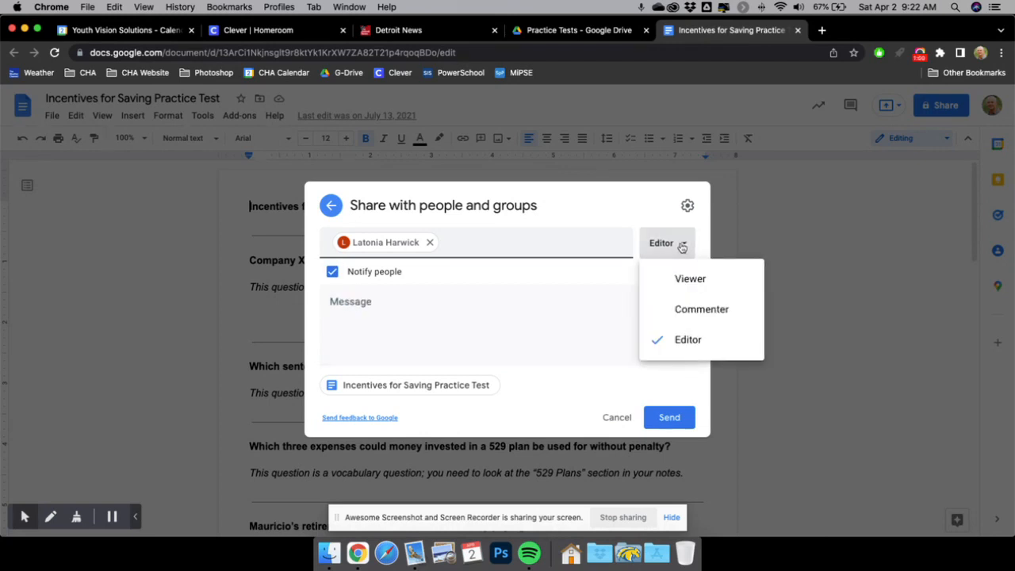
left_click(699, 282)
left_click(678, 243)
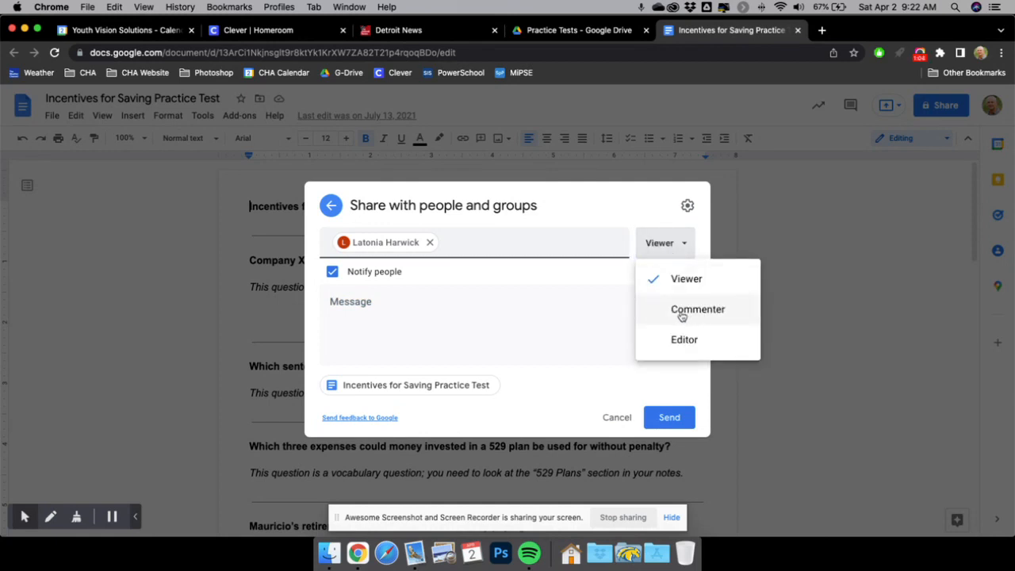
left_click(662, 246)
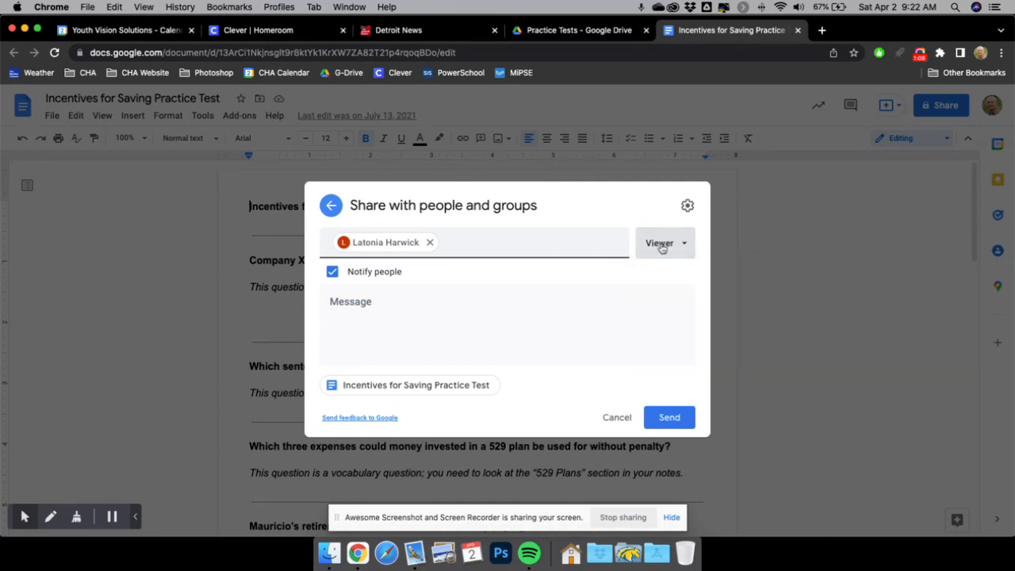
left_click(661, 245)
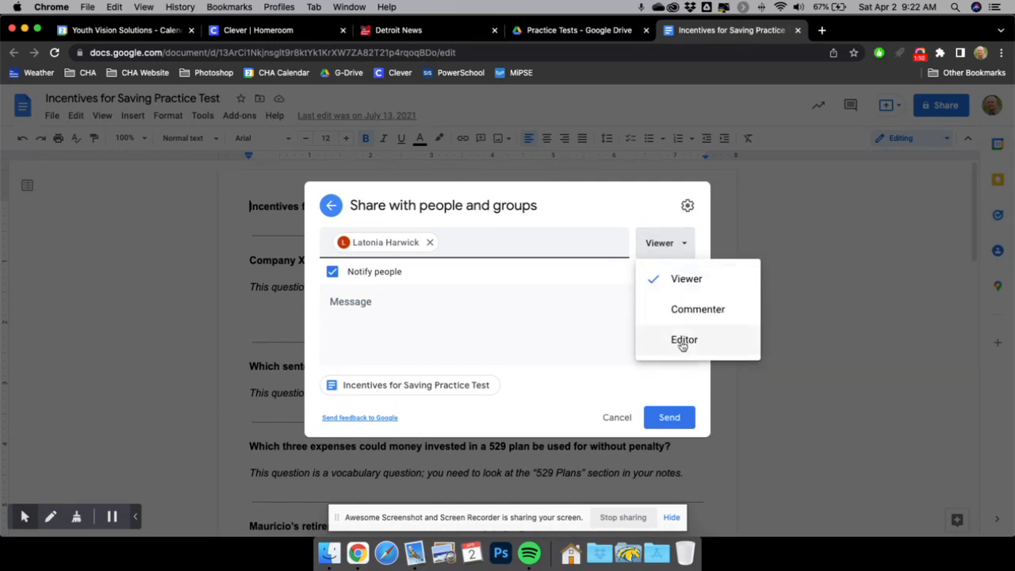
left_click(577, 295)
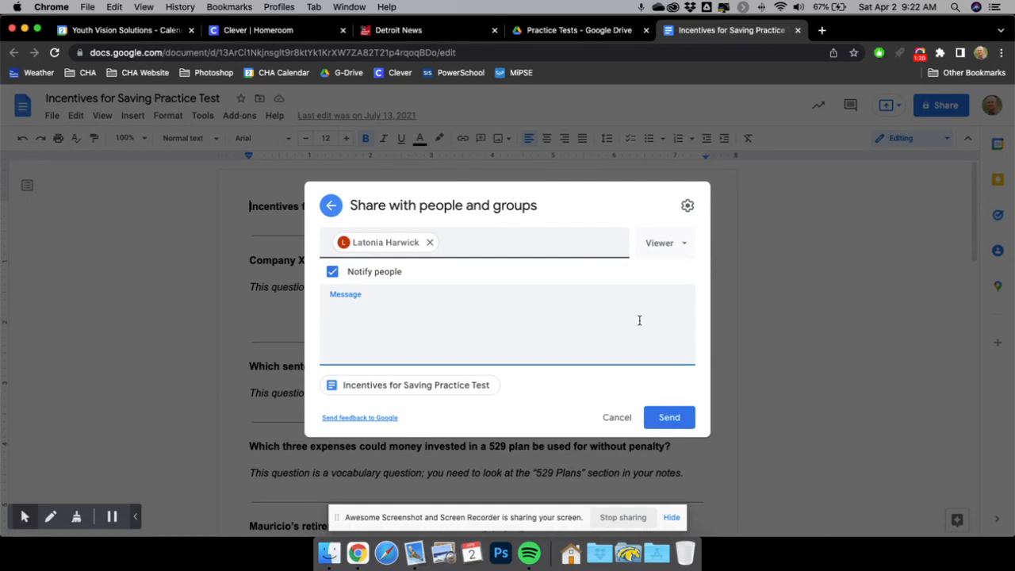
left_click(430, 243)
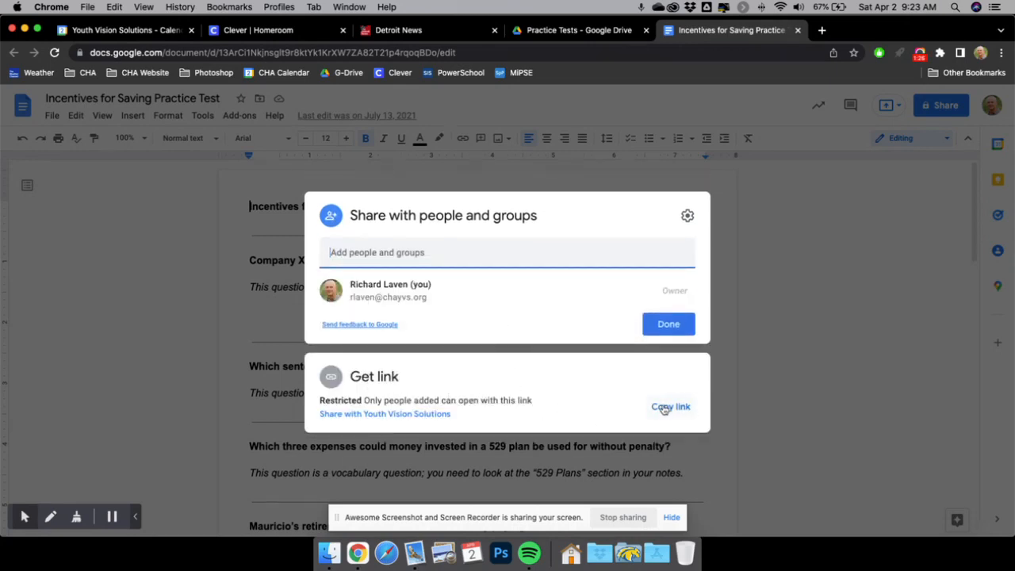
Set link access to Viewer for anyone in Youth Vision Solutions and copy the link.
left_click(403, 414)
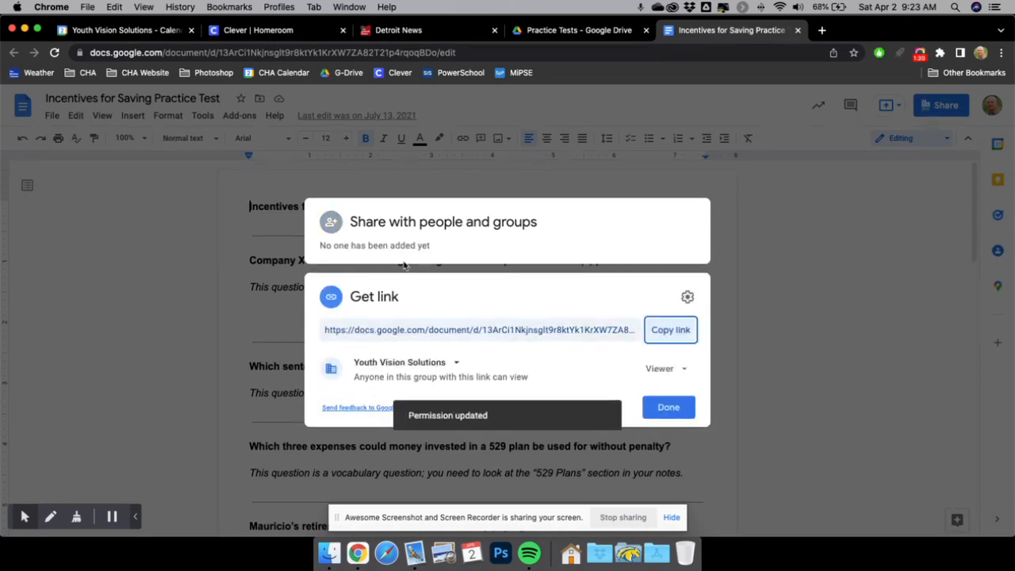
left_click(608, 240)
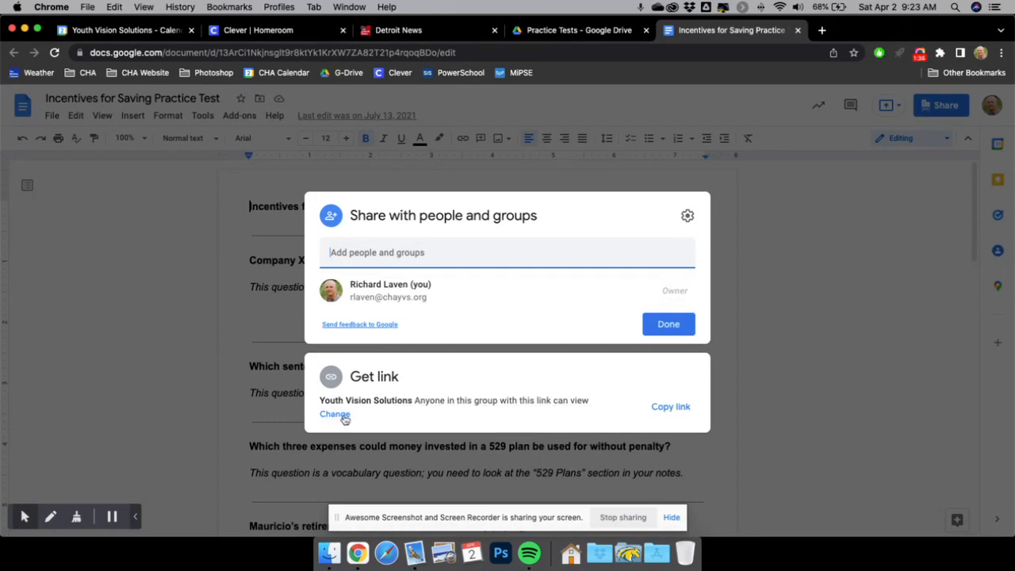
left_click(334, 416)
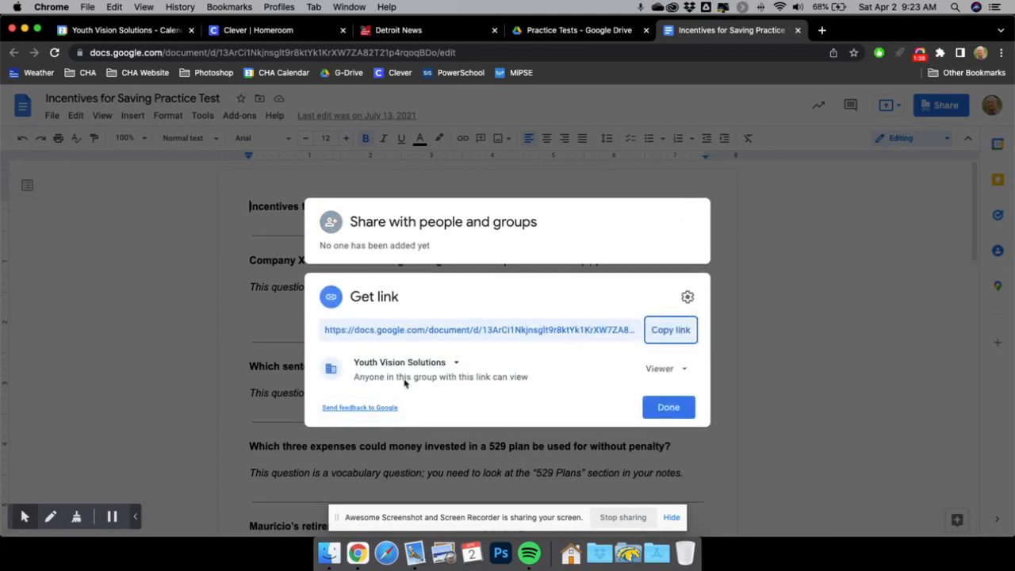
left_click(671, 371)
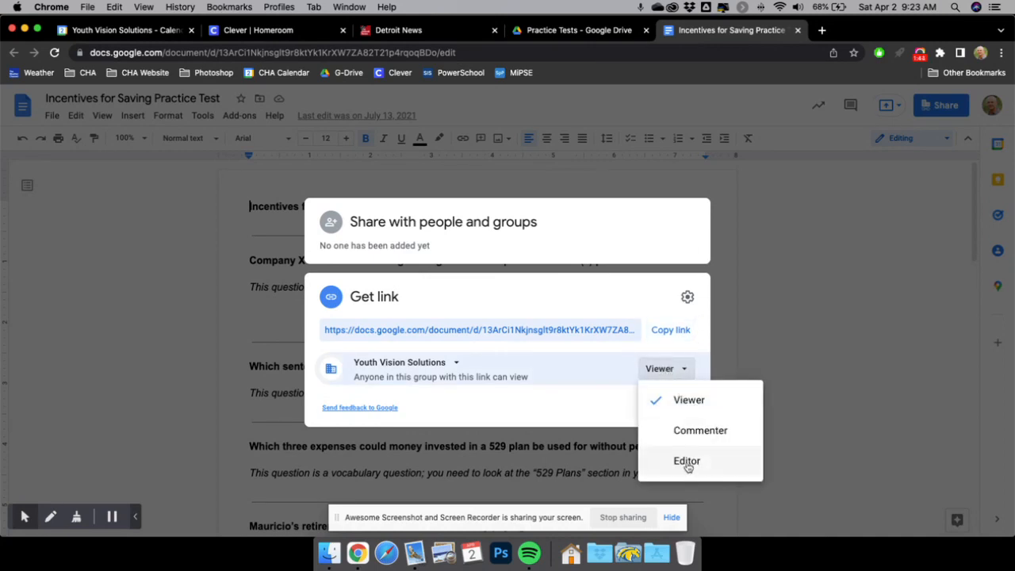
left_click(691, 401)
left_click(669, 331)
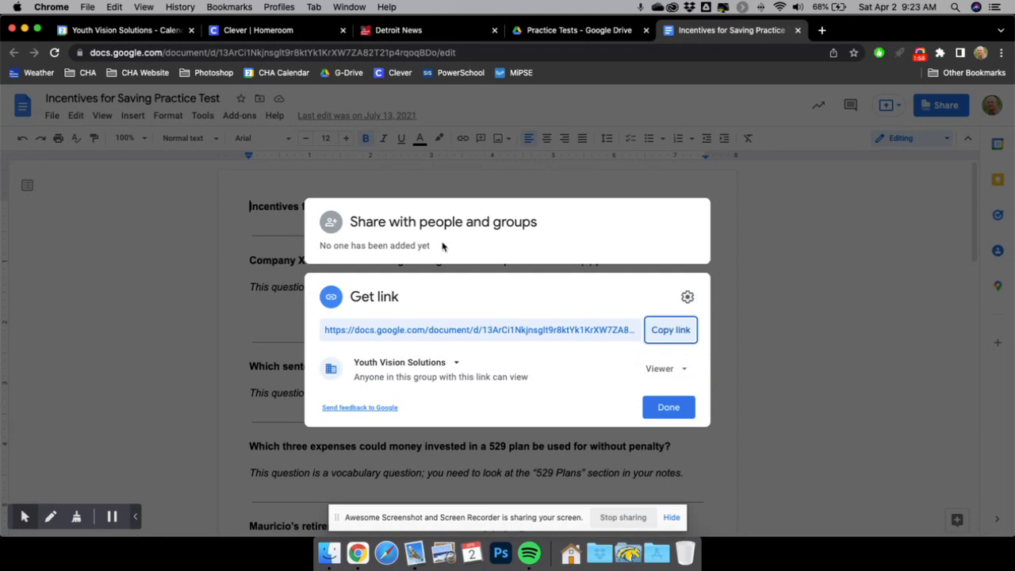
left_click(573, 253)
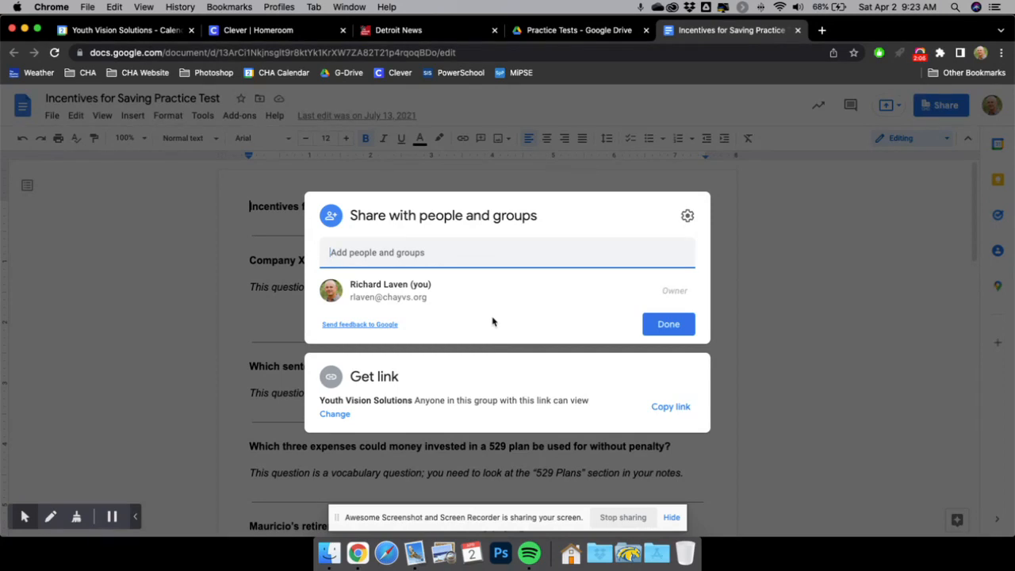
Compose a new Gmail message in a new tab with the copied Docs link pasted into its body.
left_click(822, 30)
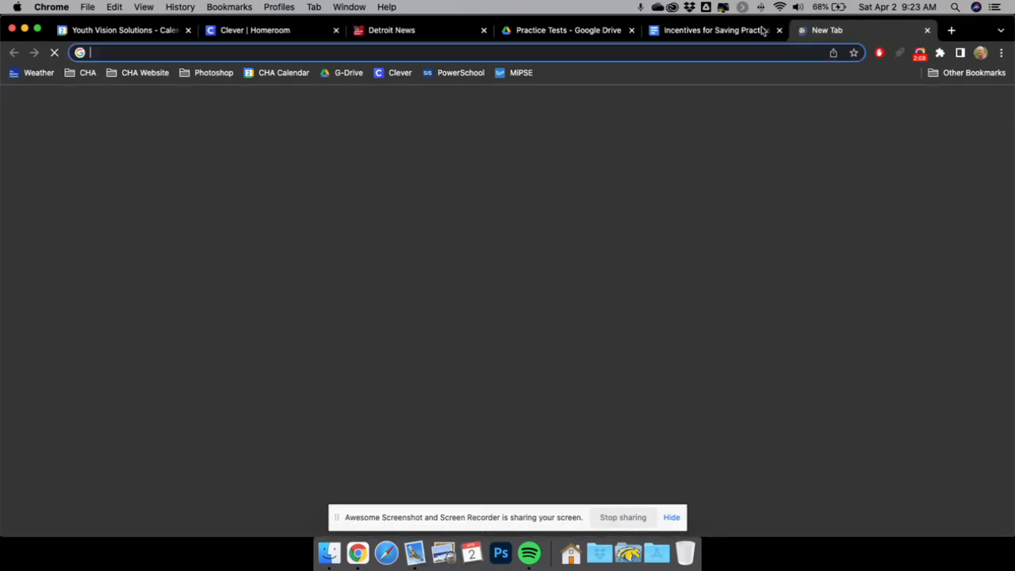
left_click(893, 105)
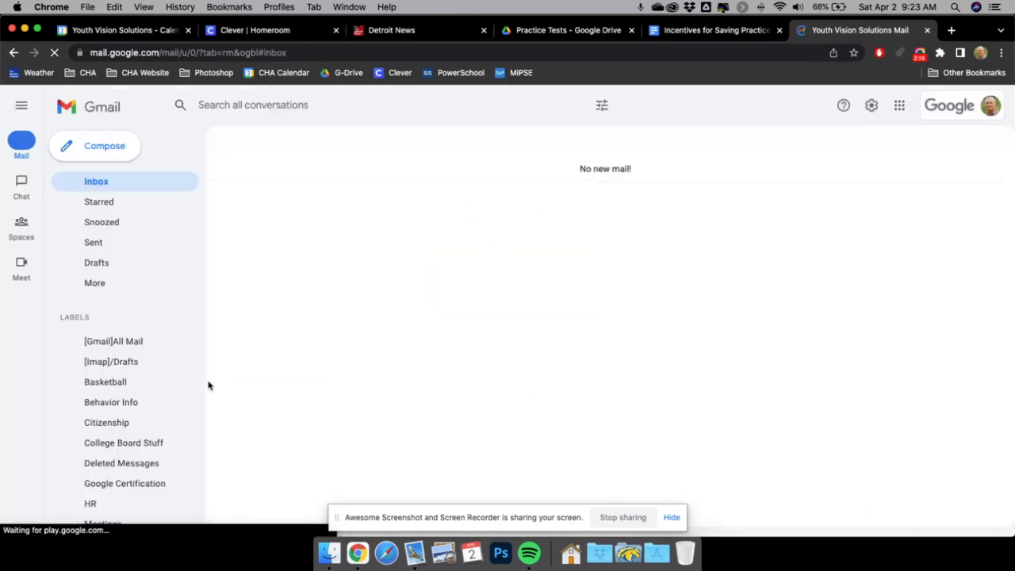
left_click(104, 151)
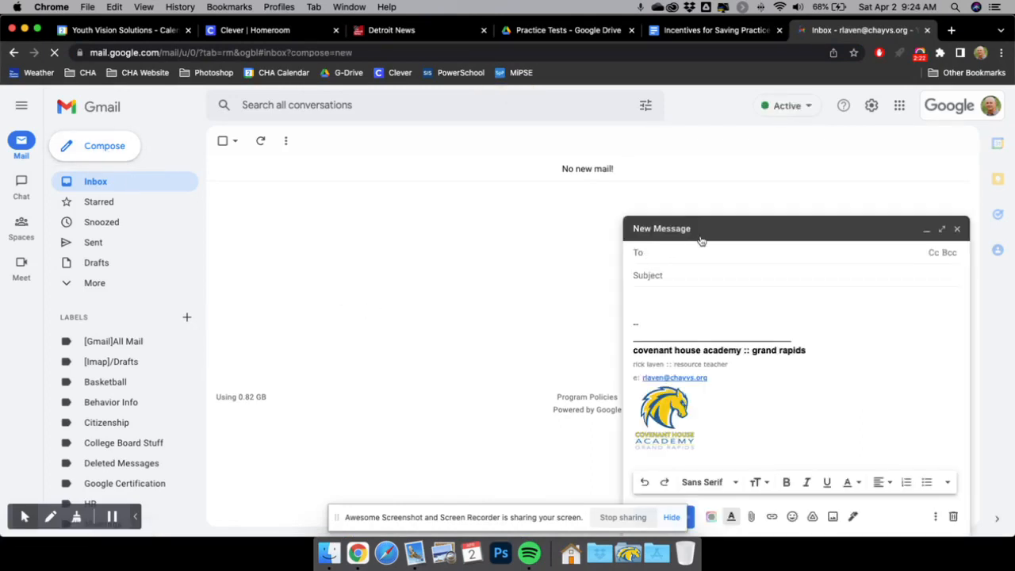
left_click(677, 305)
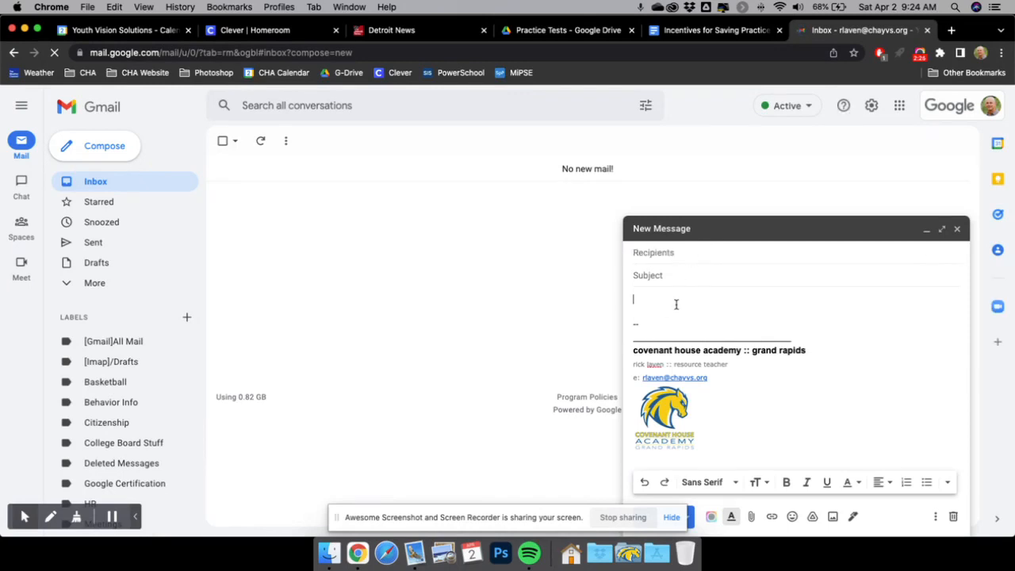
right_click(661, 298)
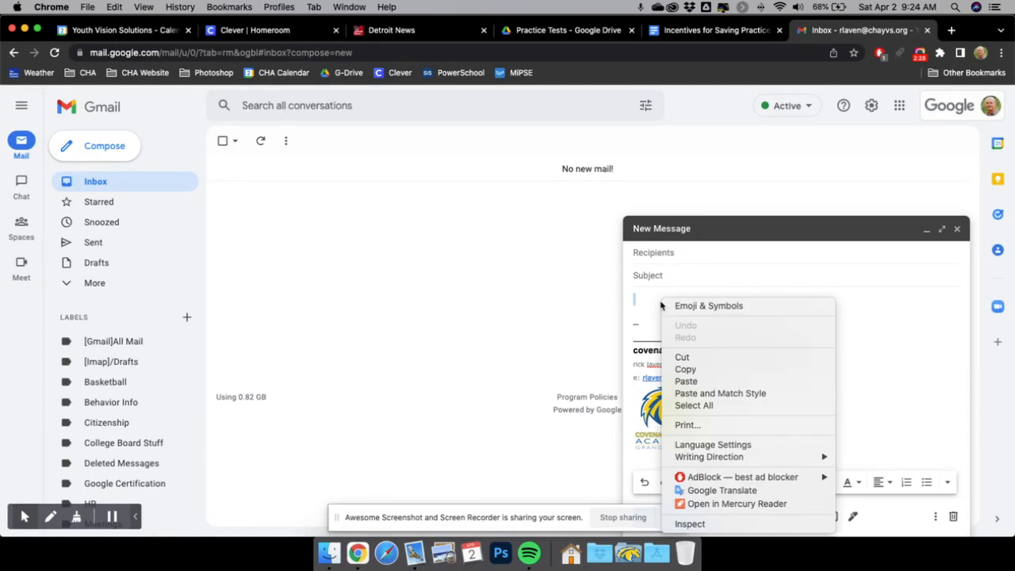
left_click(689, 381)
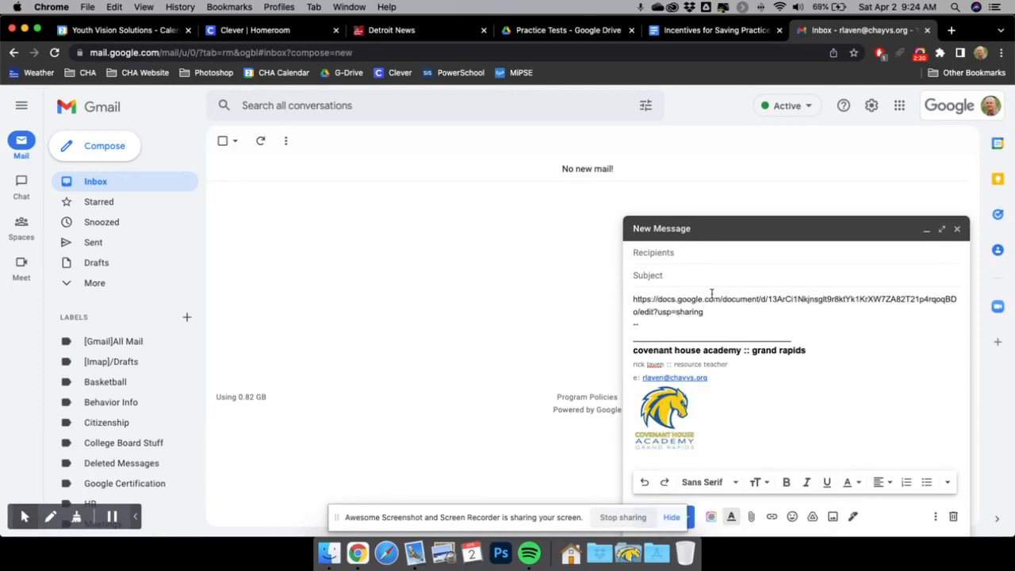
left_click(703, 252)
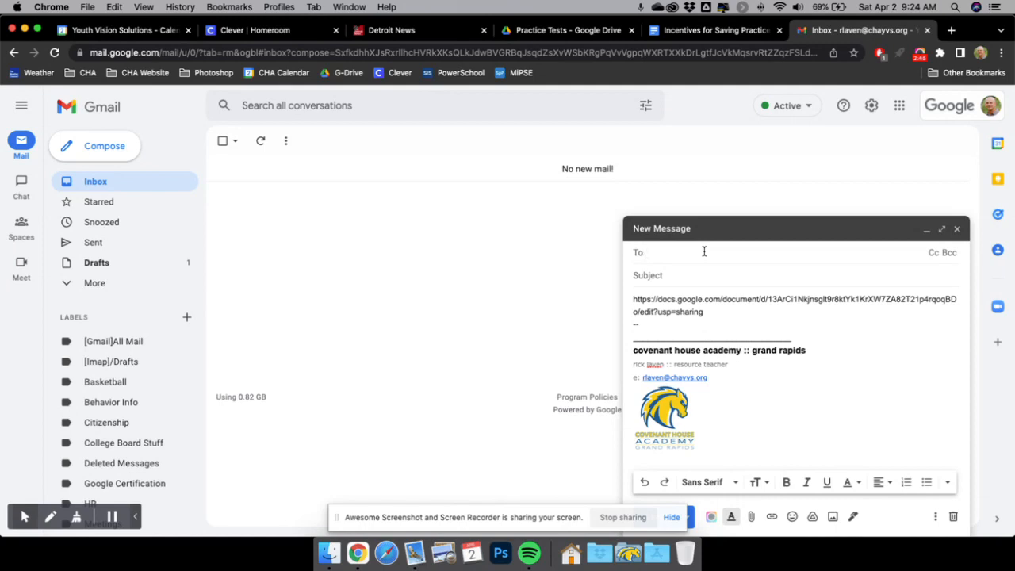
Address the draft to Grand Rapids All Staff and add 'Here is the document about' above the link.
type("gr")
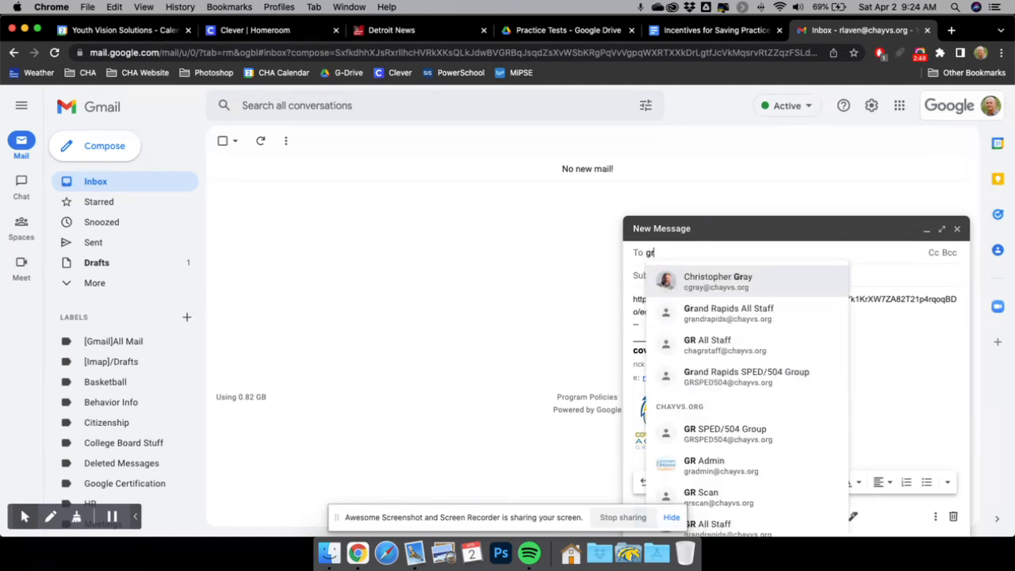
left_click(718, 313)
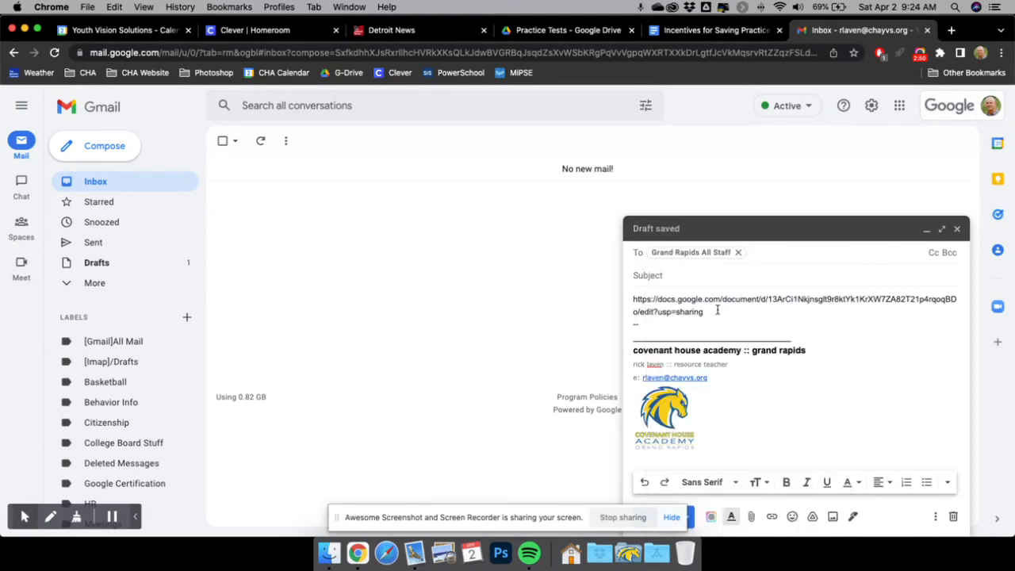
left_click(632, 299)
key("Return")
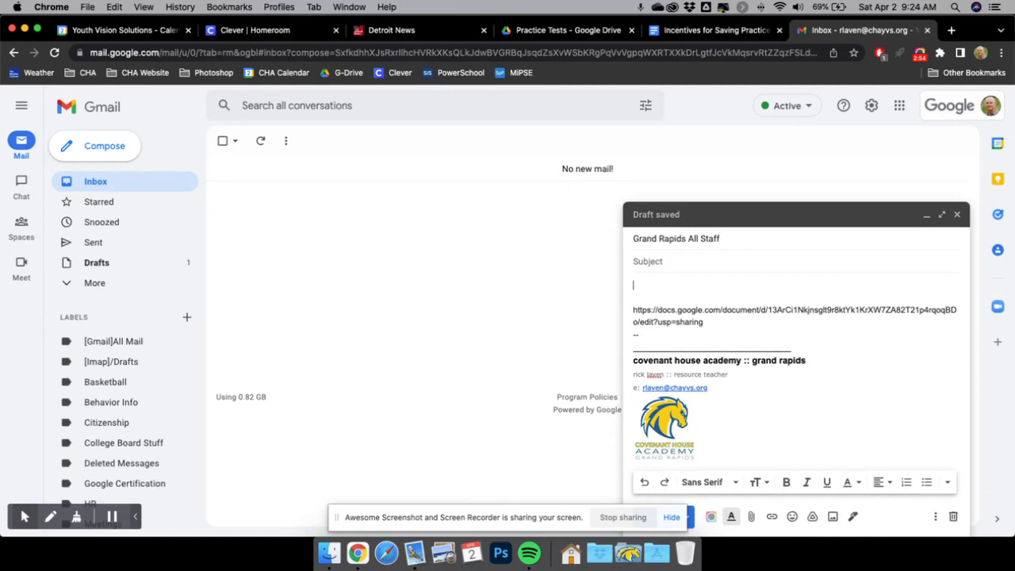
type("Here is the document about.....")
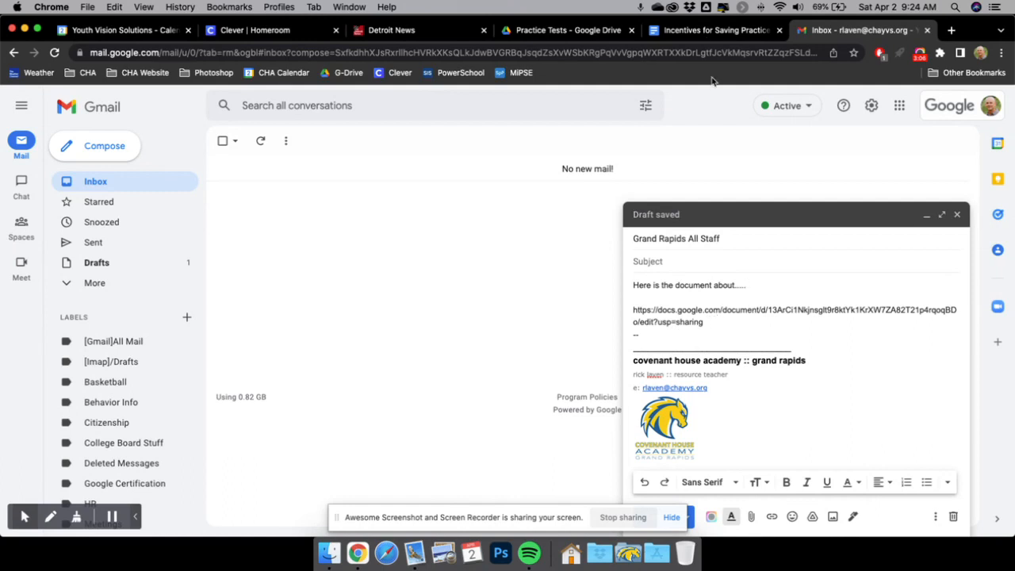
In Drive, check that Incentives for Saving Practice Test is viewable by Youth Vision Solutions via link.
left_click(709, 32)
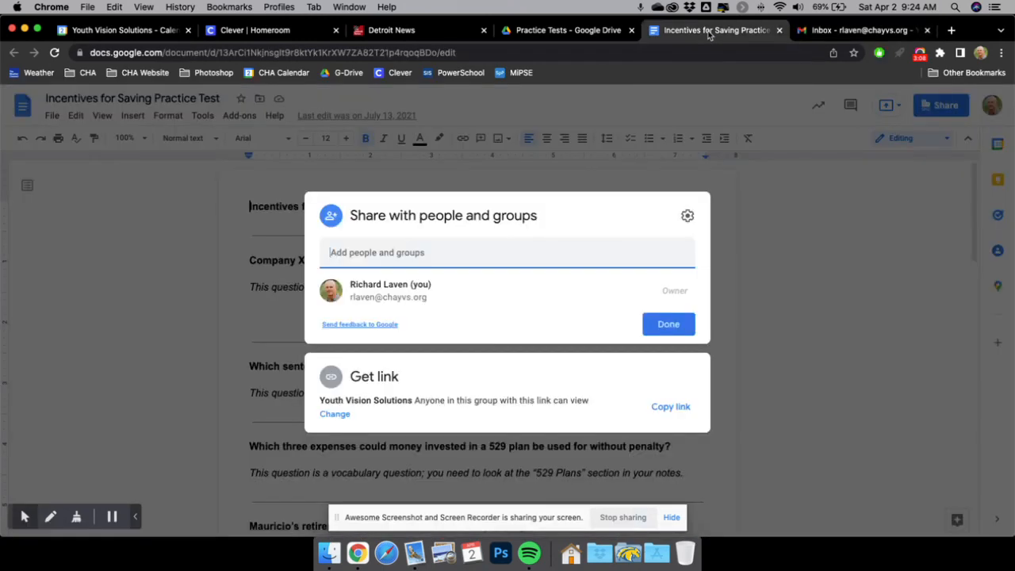
left_click(763, 248)
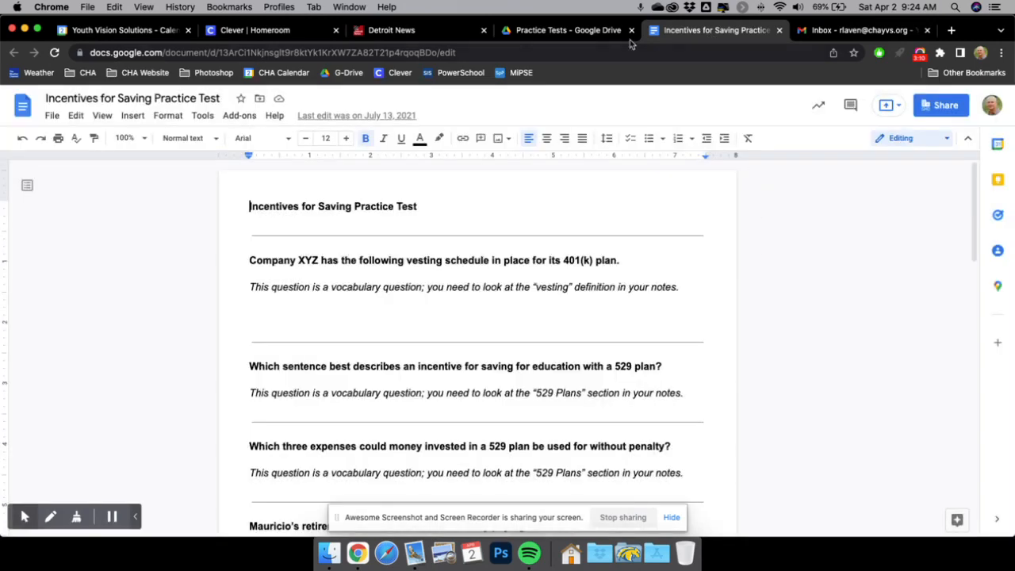
left_click(560, 32)
left_click(220, 377)
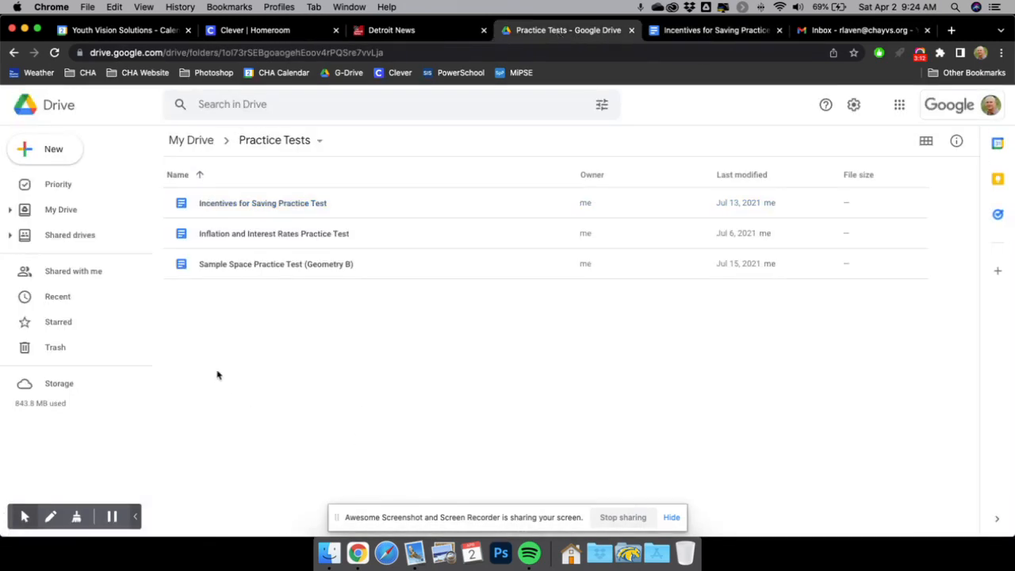
right_click(249, 206)
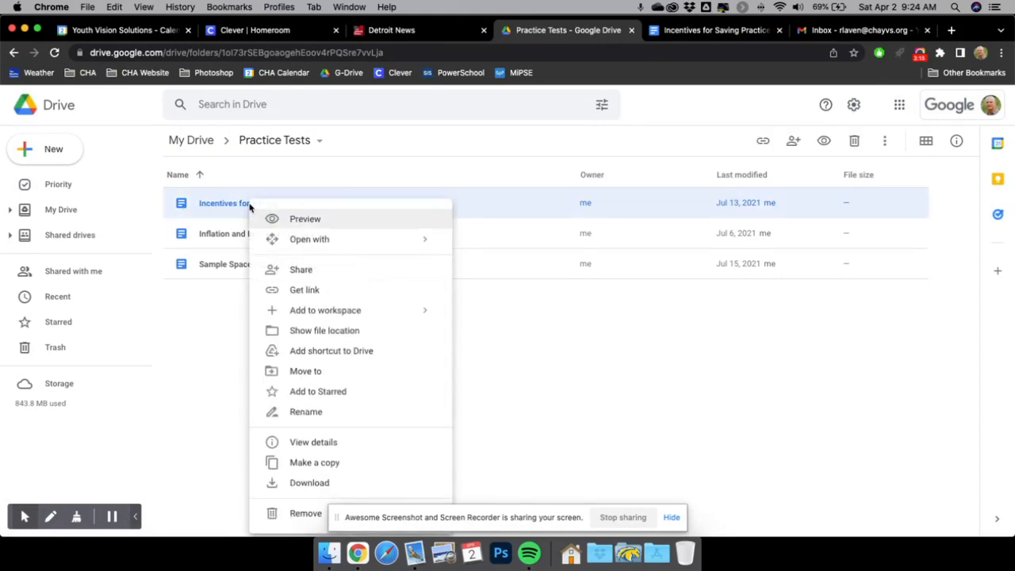
left_click(302, 270)
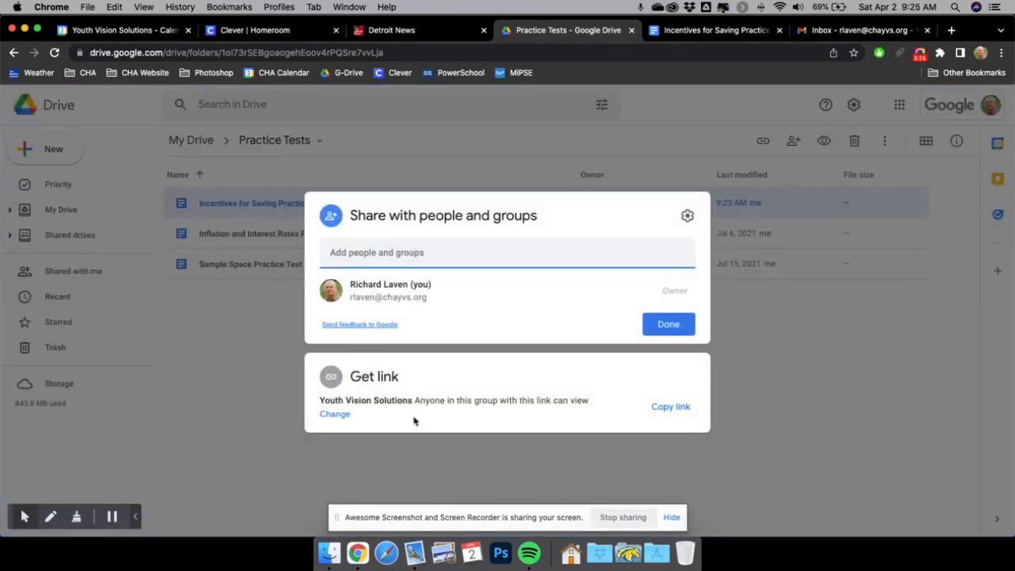
left_click(246, 318)
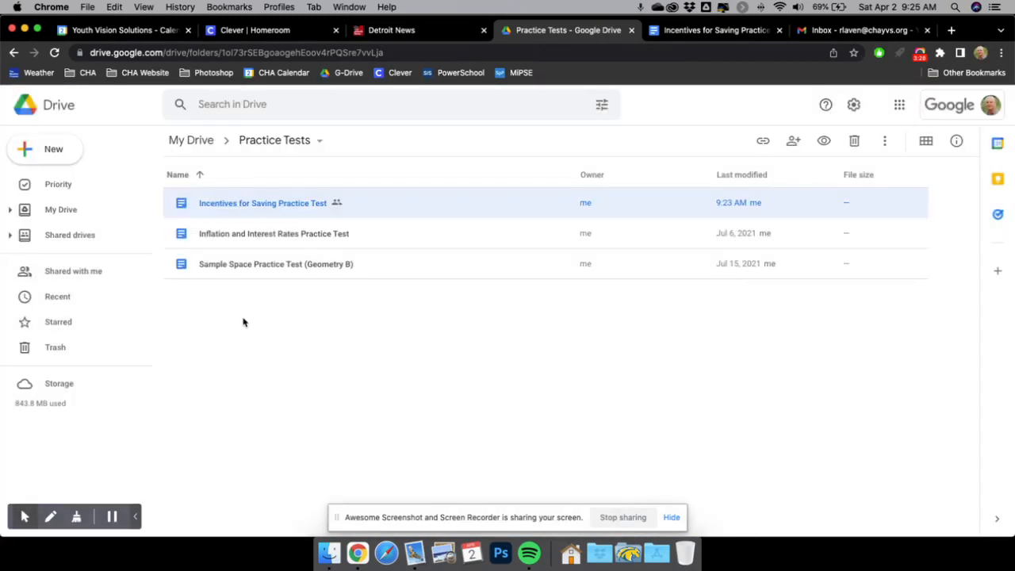